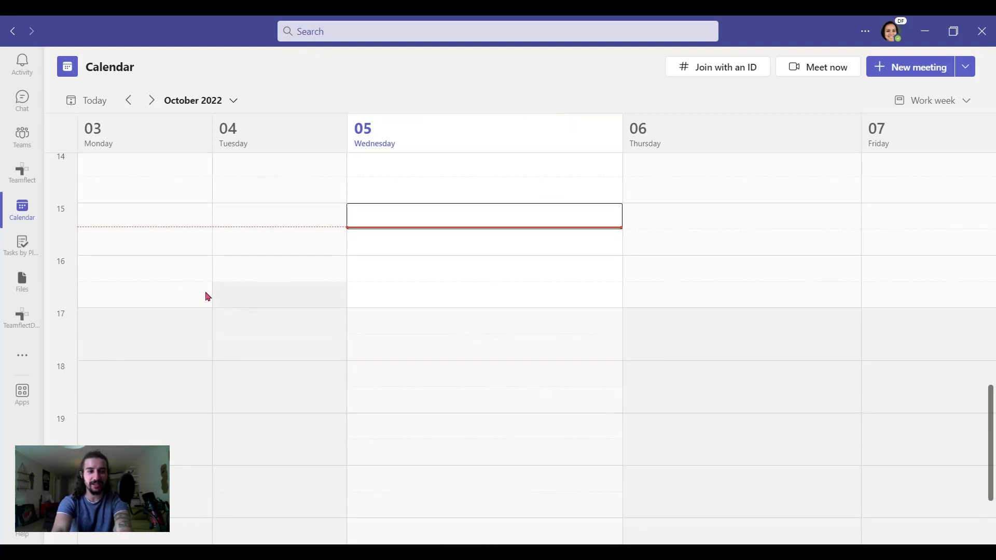
Step: In the chat, start a new task from the message asking for the images prepared for the social media post
click(23, 110)
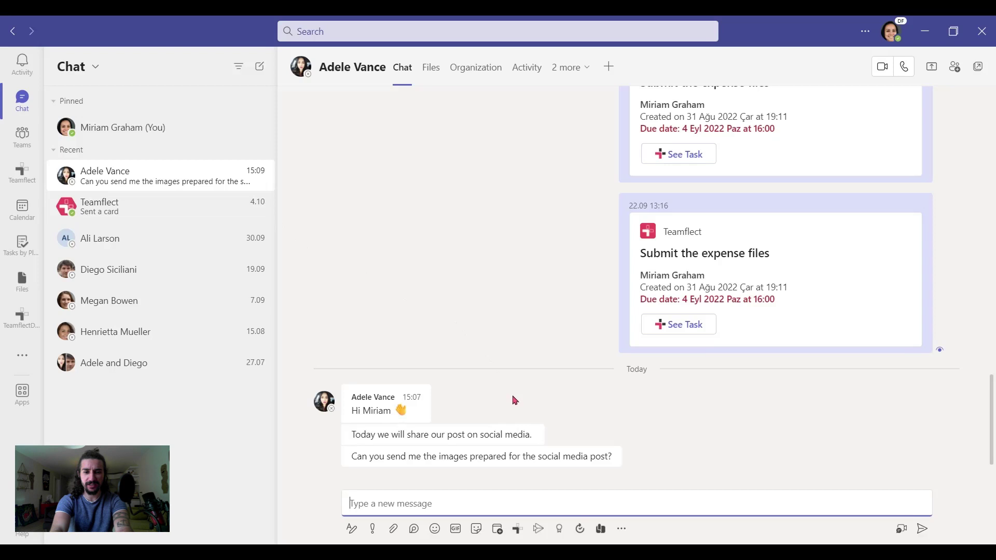
mouse_move(568, 455)
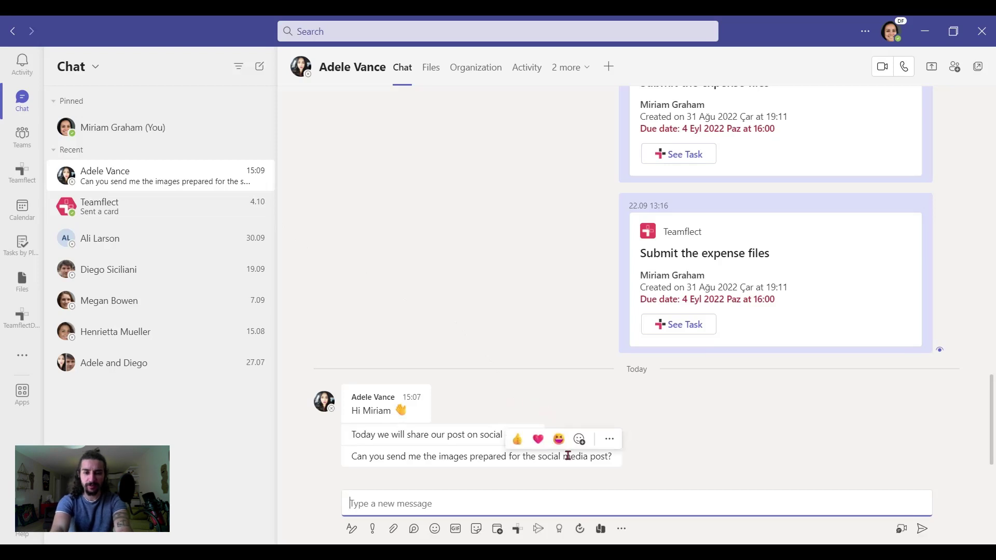
click(609, 445)
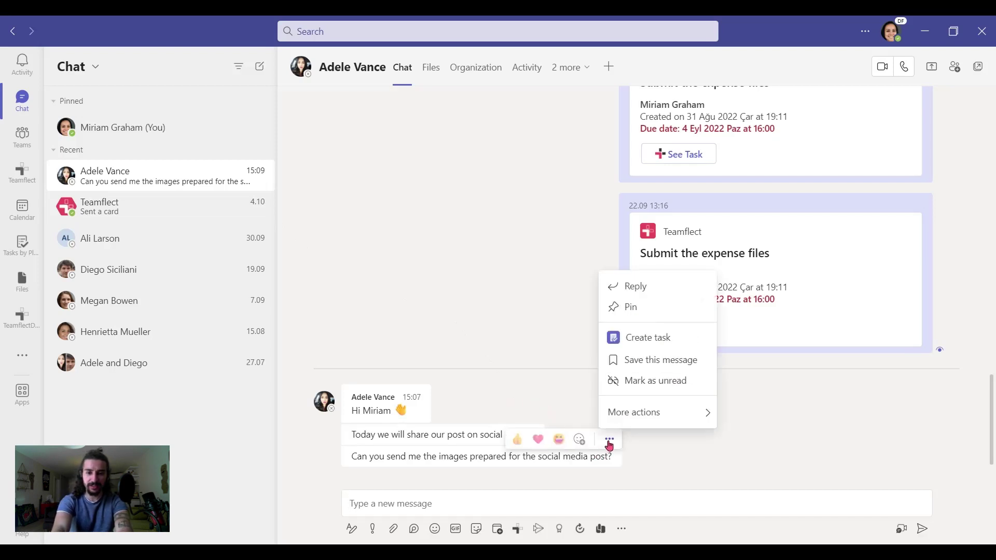
click(637, 341)
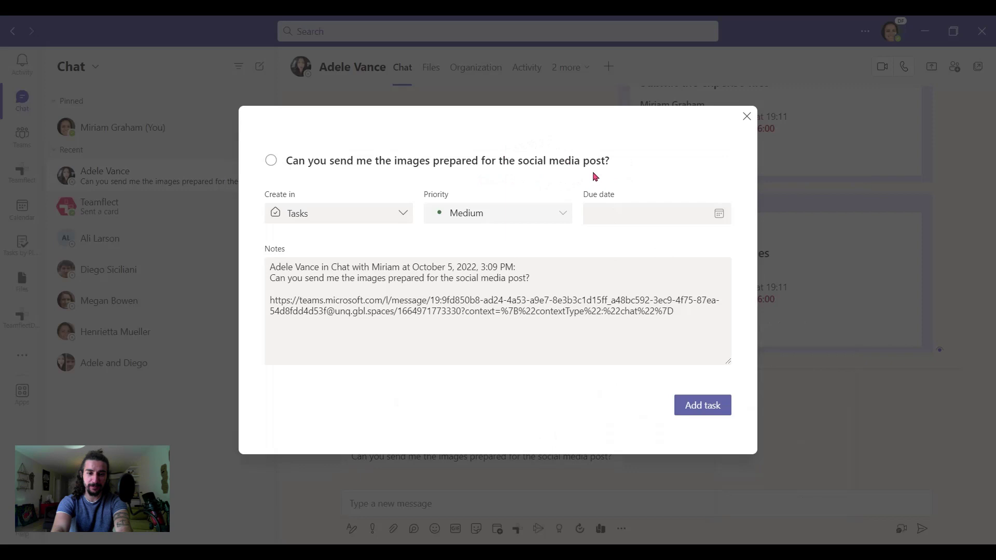
Step: Replace the task name with "Submit the images for social media post"
click(630, 161)
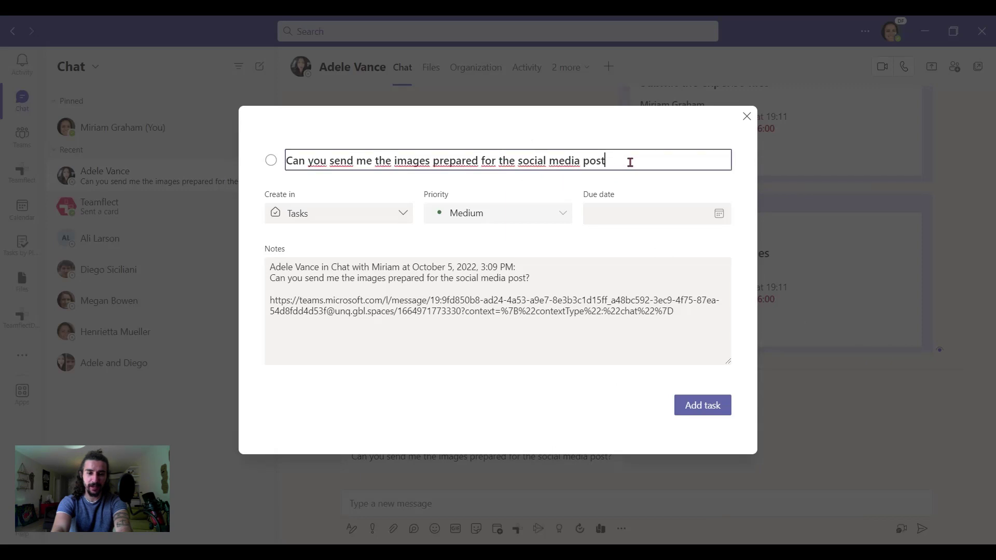
key(BackSpace)
key(BackSpace)
key(BackSpace)
key(BackSpace)
key(BackSpace)
key(BackSpace)
key(BackSpace)
key(BackSpace)
key(BackSpace)
key(BackSpace)
key(BackSpace)
key(BackSpace)
key(BackSpace)
key(BackSpace)
key(BackSpace)
key(BackSpace)
key(BackSpace)
key(BackSpace)
key(BackSpace)
key(BackSpace)
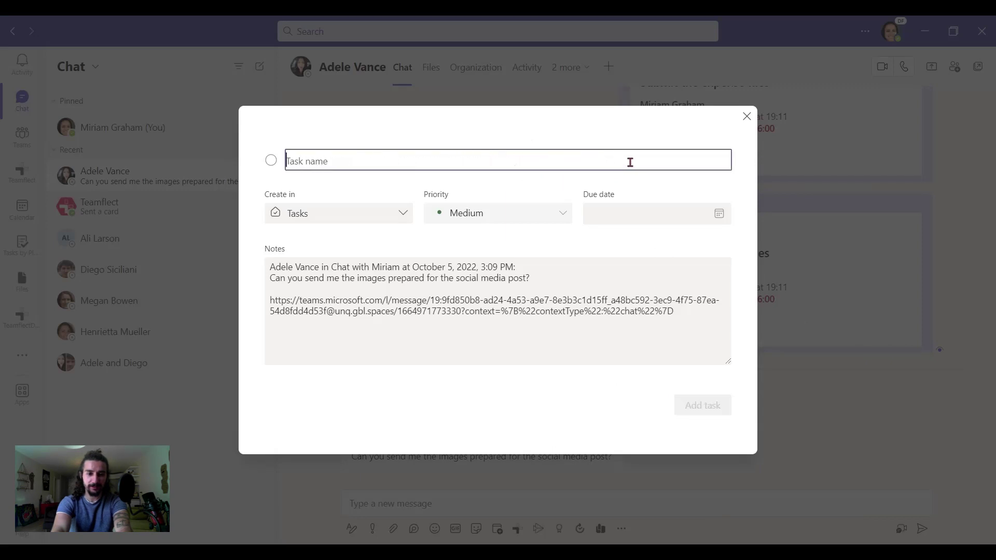
text(Submit the images for social media post)
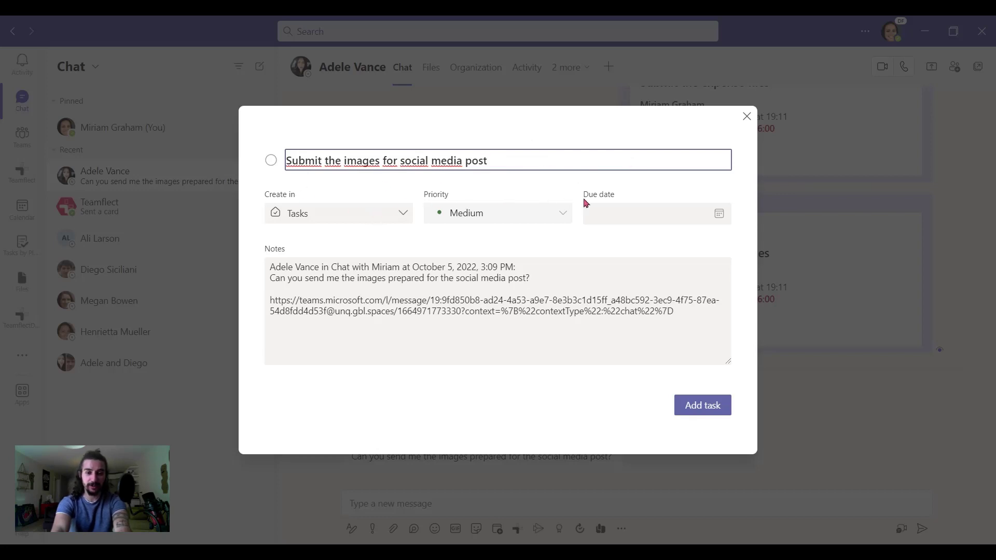
Step: Set the task's due date to Thu Oct 06 2022 and add the task
click(702, 217)
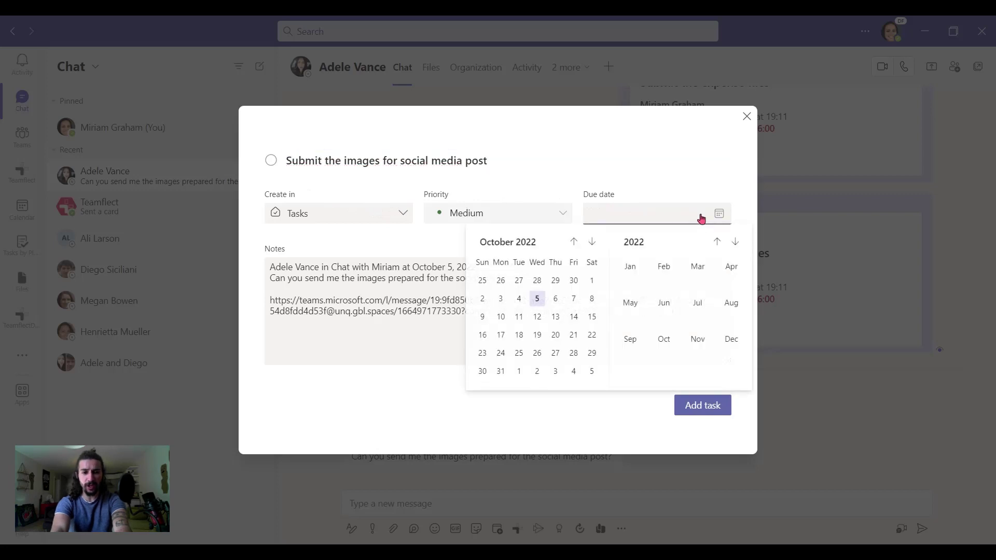
click(555, 300)
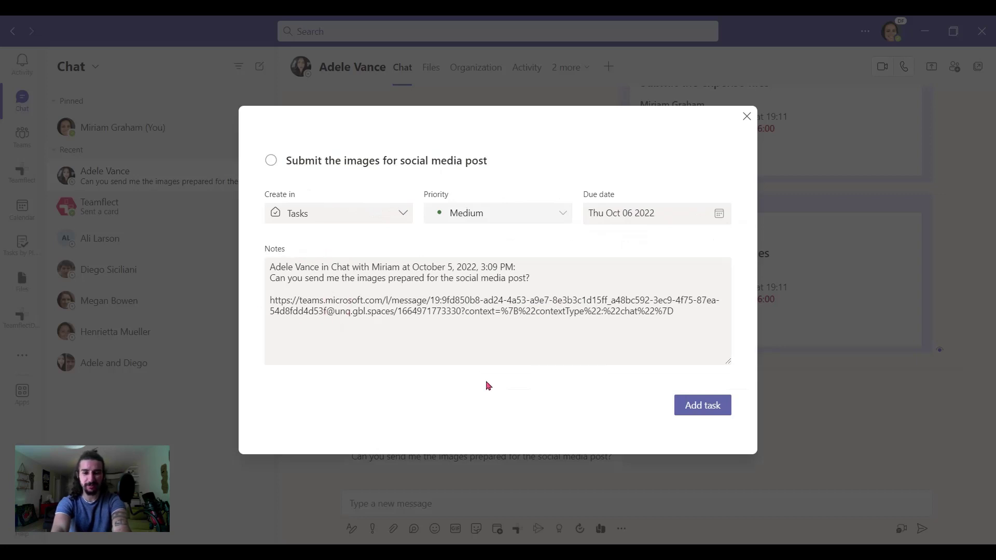
click(705, 408)
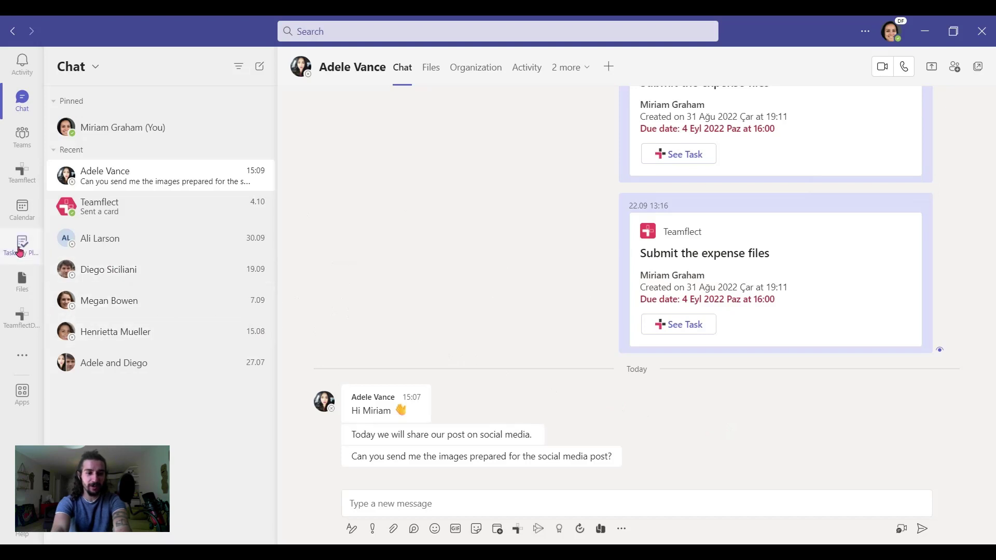
Step: Open Tasks by Planner and To Do and examine the progress and priority options of the social media images task
click(20, 252)
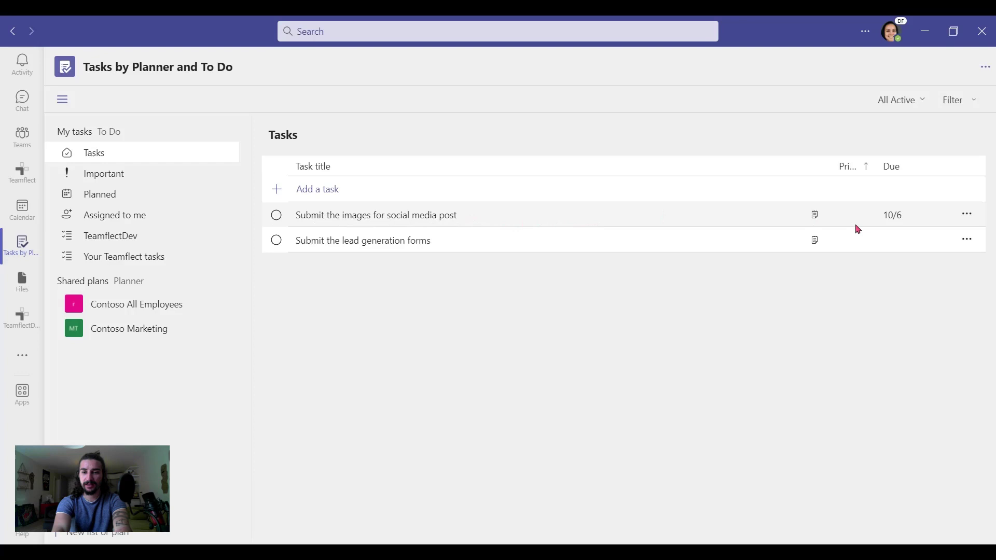
click(967, 215)
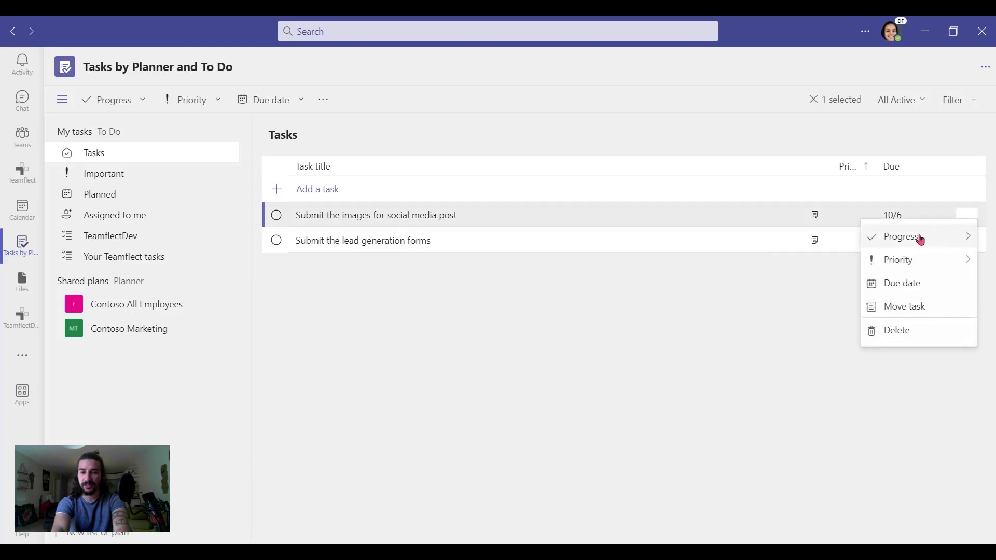
mouse_move(921, 240)
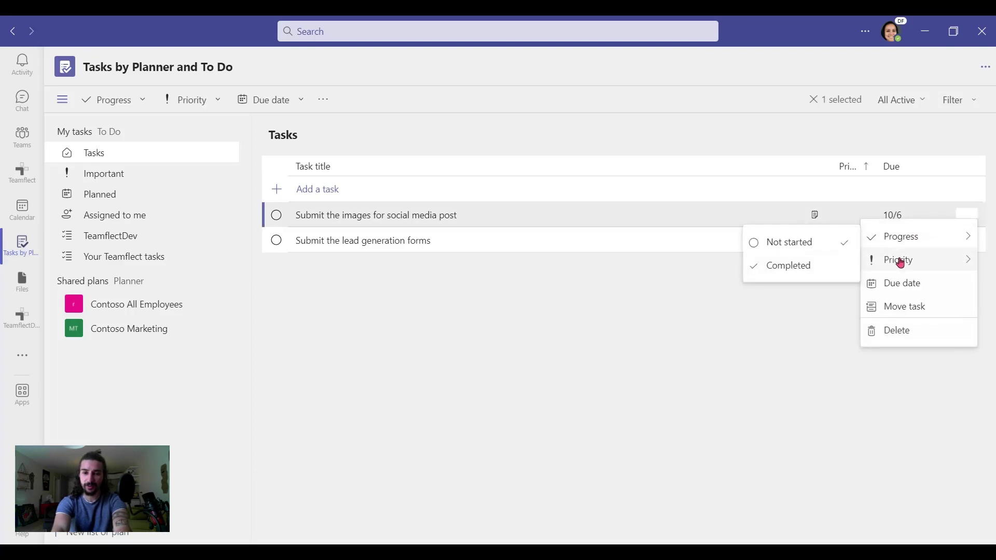
mouse_move(900, 262)
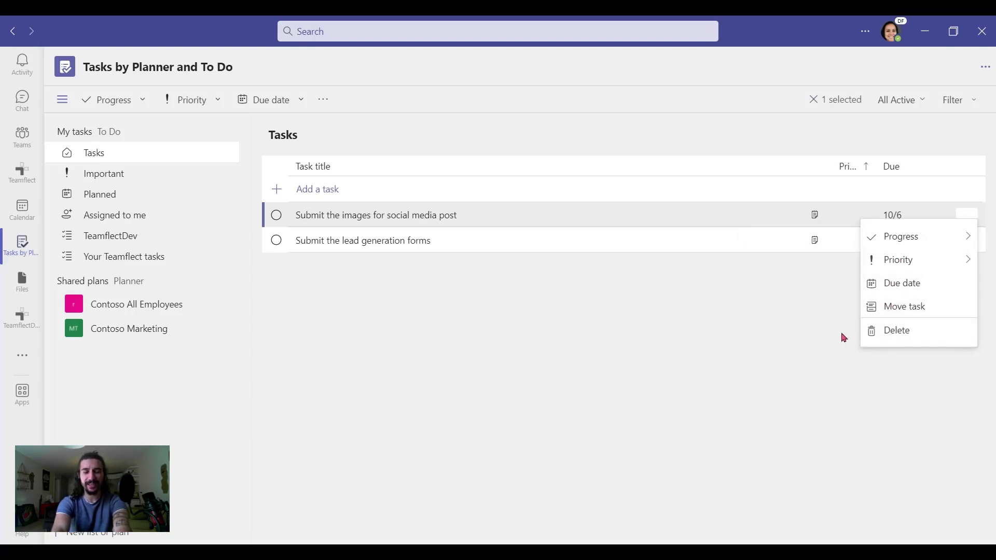
key(Escape)
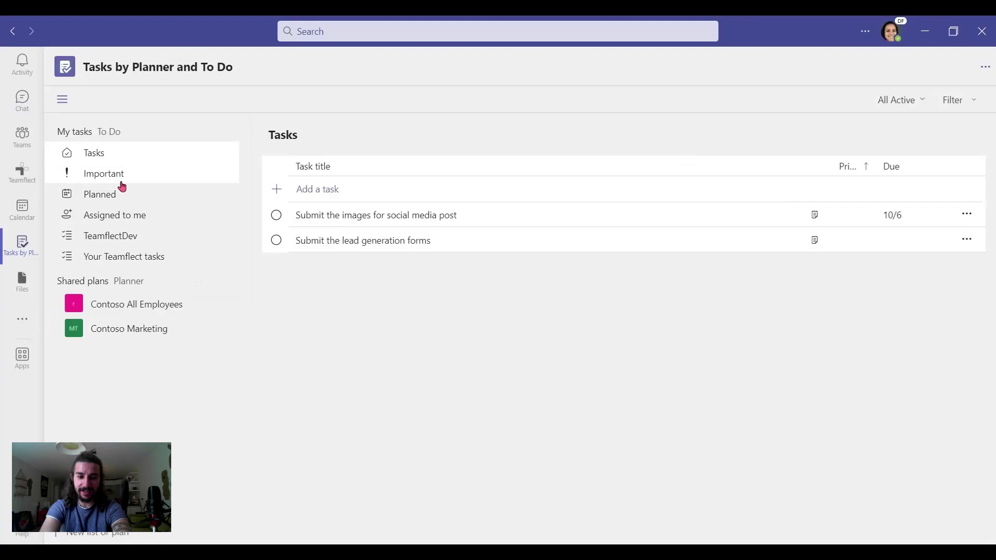
Step: Return to the chat and start a new Teamflect task from the message requesting the social media images
click(22, 109)
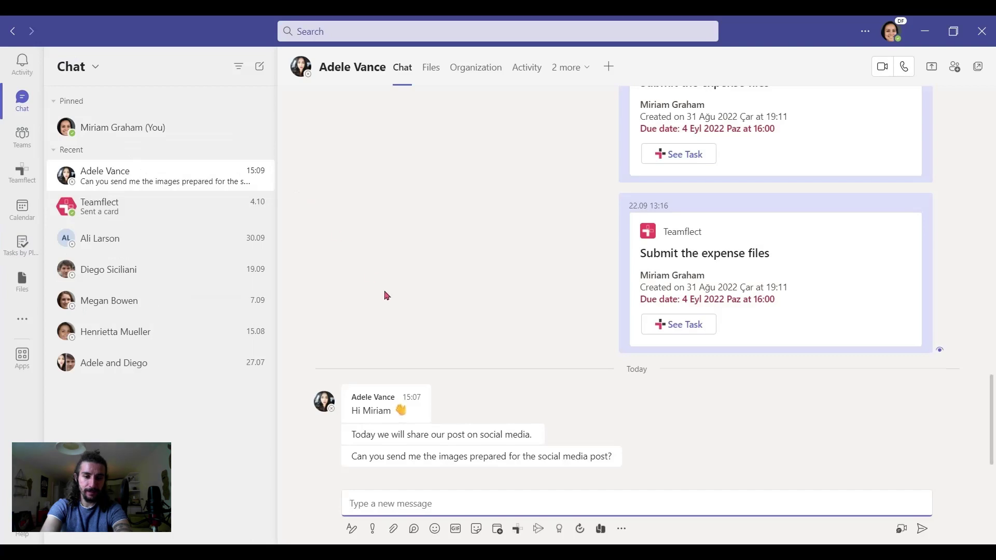
mouse_move(570, 456)
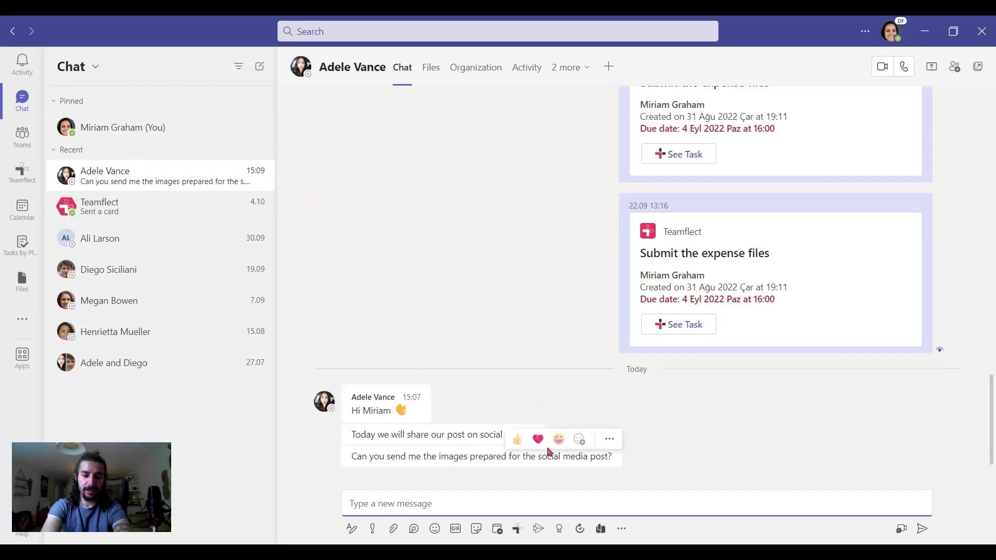
click(610, 445)
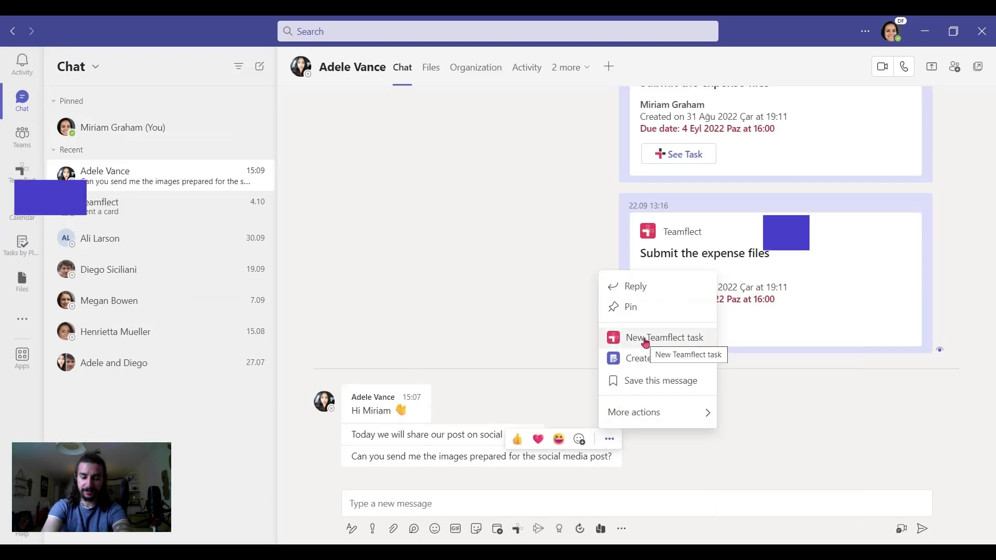
mouse_move(661, 414)
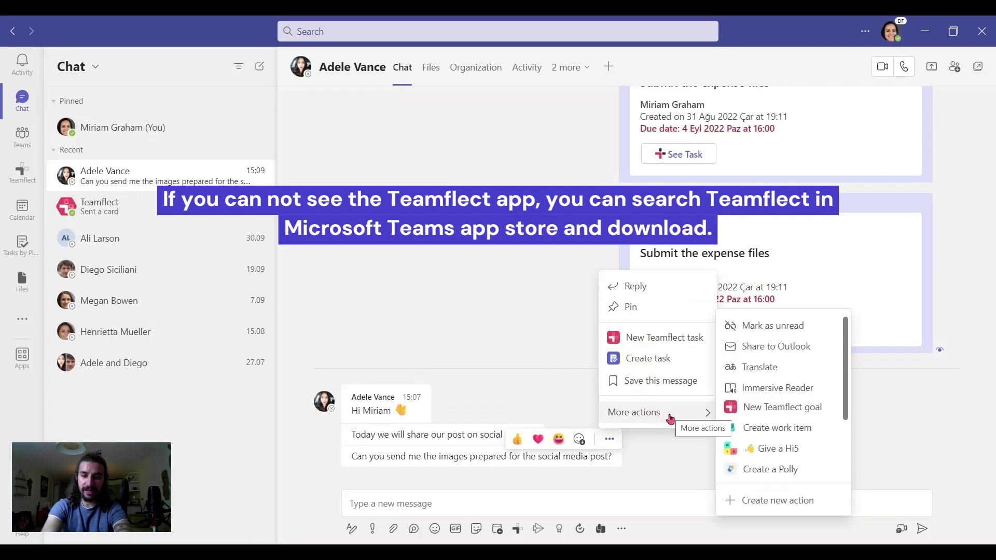
click(658, 337)
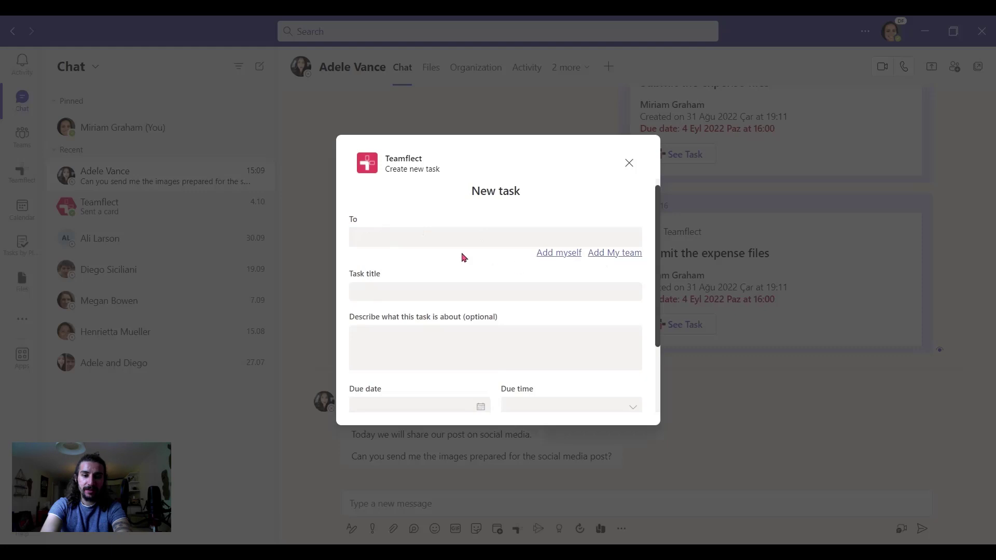
Step: Assign the Teamflect task to yourself and title it "Share images with" followed by the requesting colleague's first name
click(548, 258)
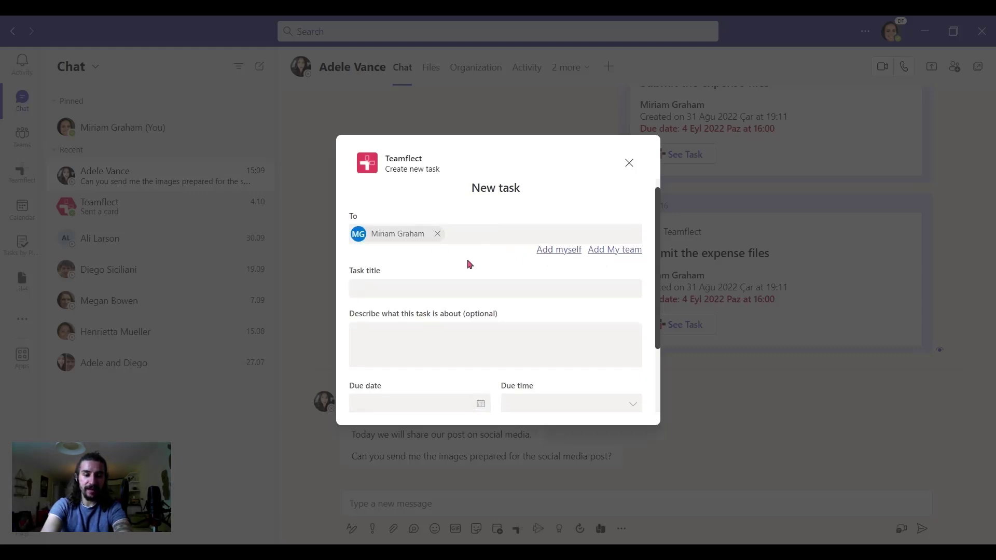
scroll(471, 264, down, 1)
click(407, 258)
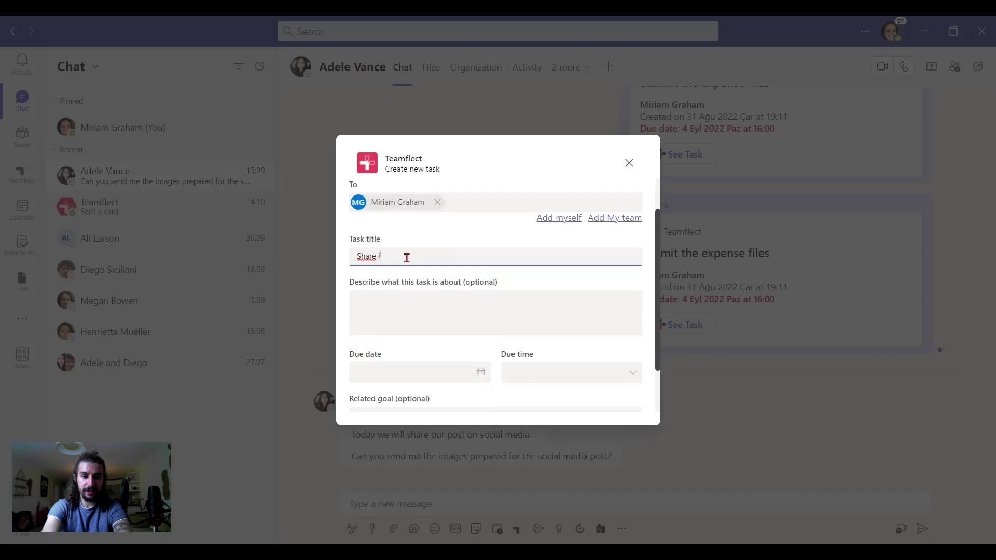
text(Share images with Adele)
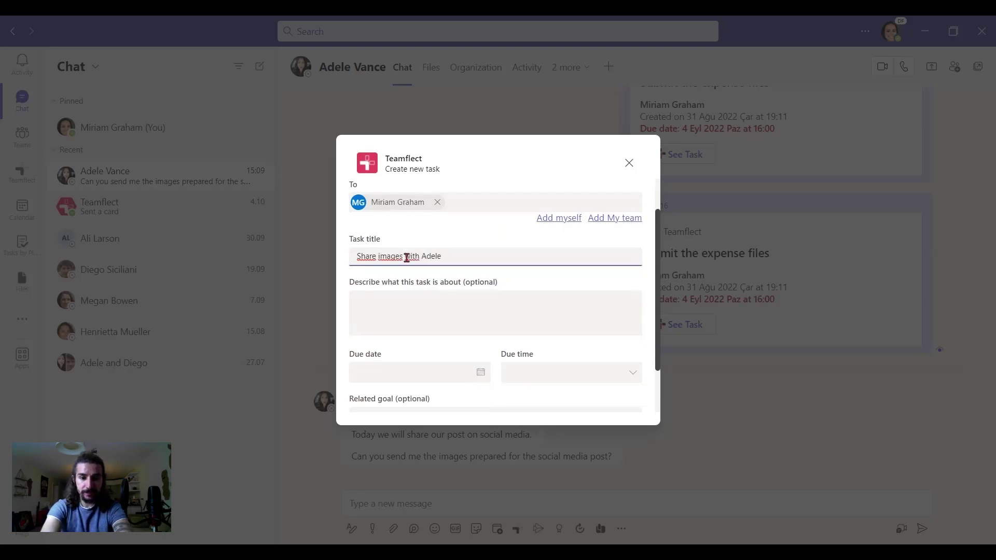
Step: Set the Teamflect task's due date to Thu Oct 06 2022 and its due time to 15:00
scroll(493, 305, down, 1)
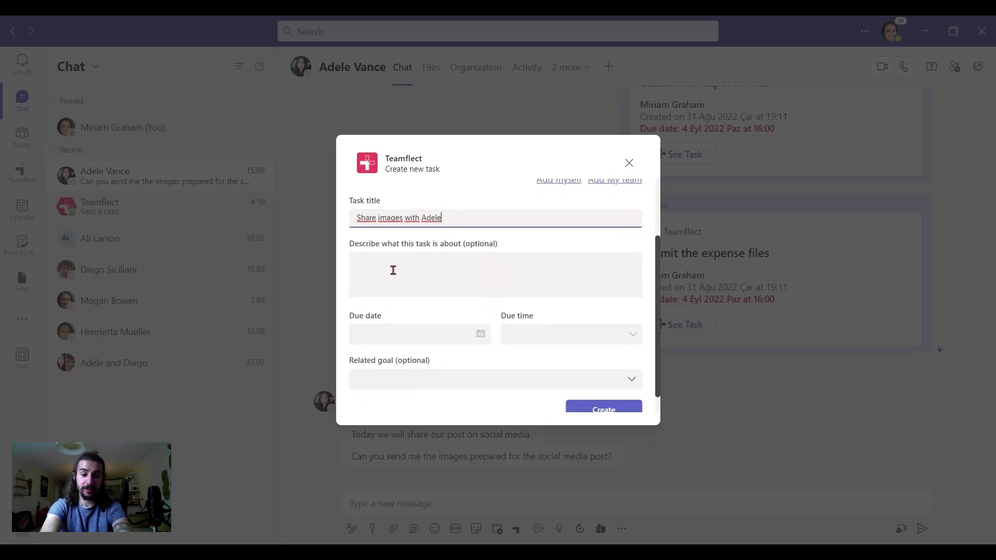
scroll(418, 273, down, 1)
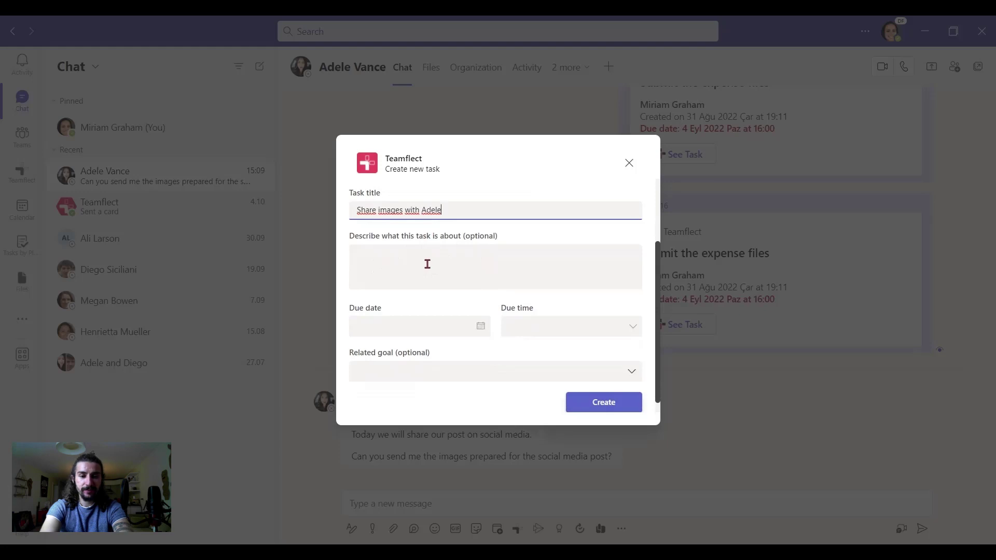
scroll(427, 264, down, 1)
click(480, 317)
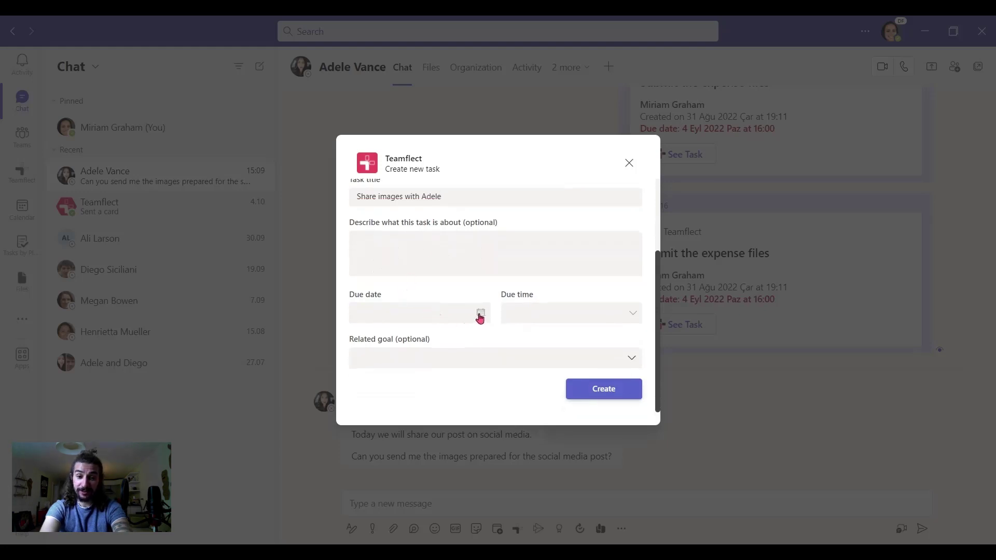
click(562, 302)
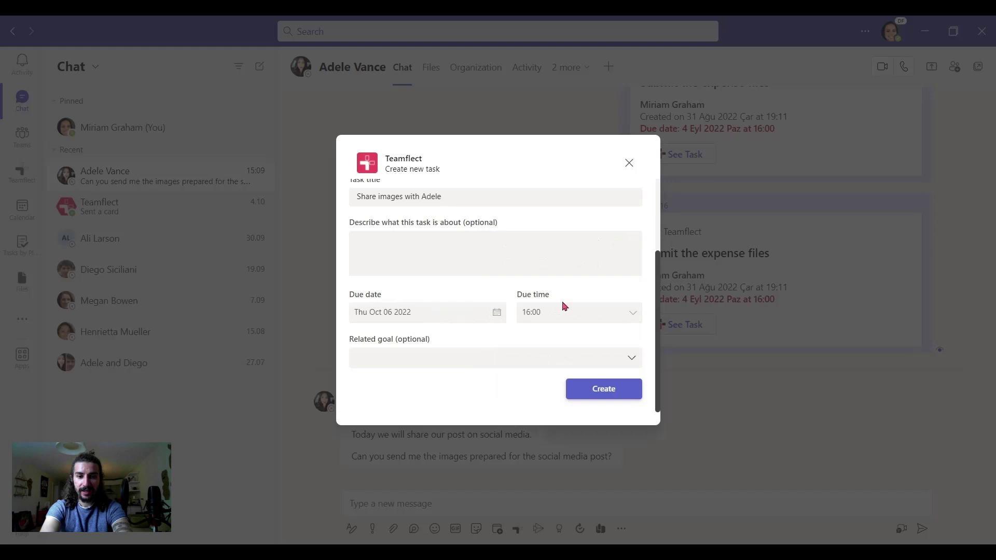
click(593, 313)
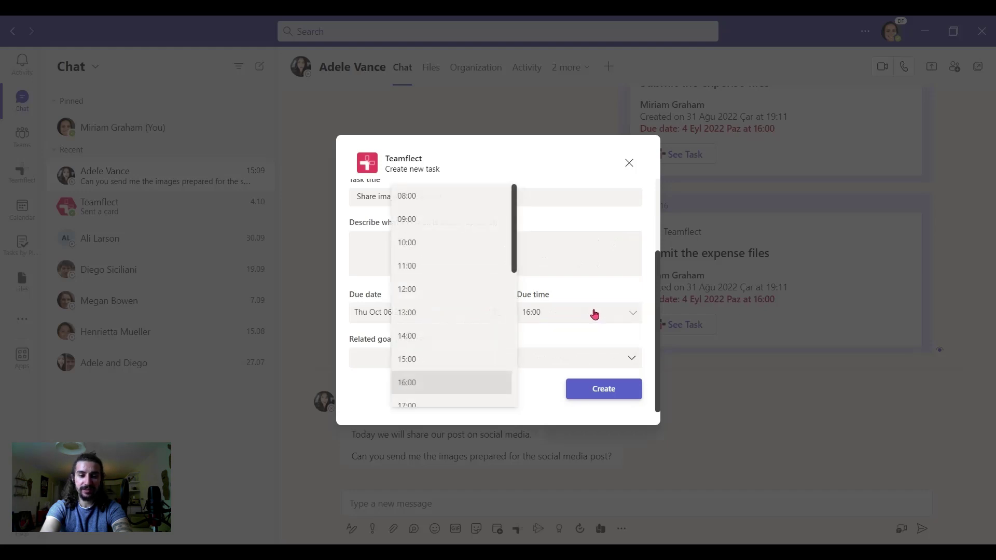
click(443, 359)
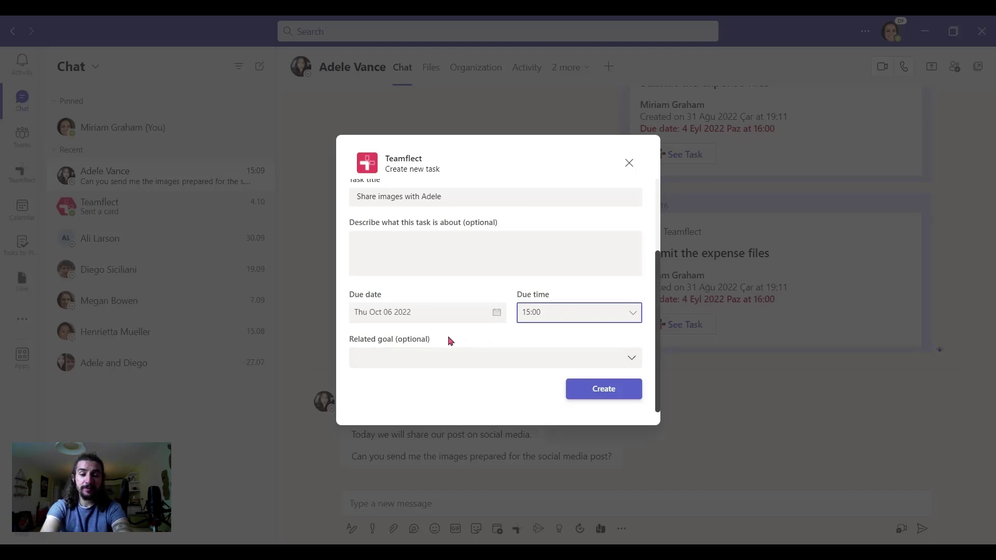
Step: Link the task to the related goal "Increase Twitter and Instagram follower count" and create it
click(631, 358)
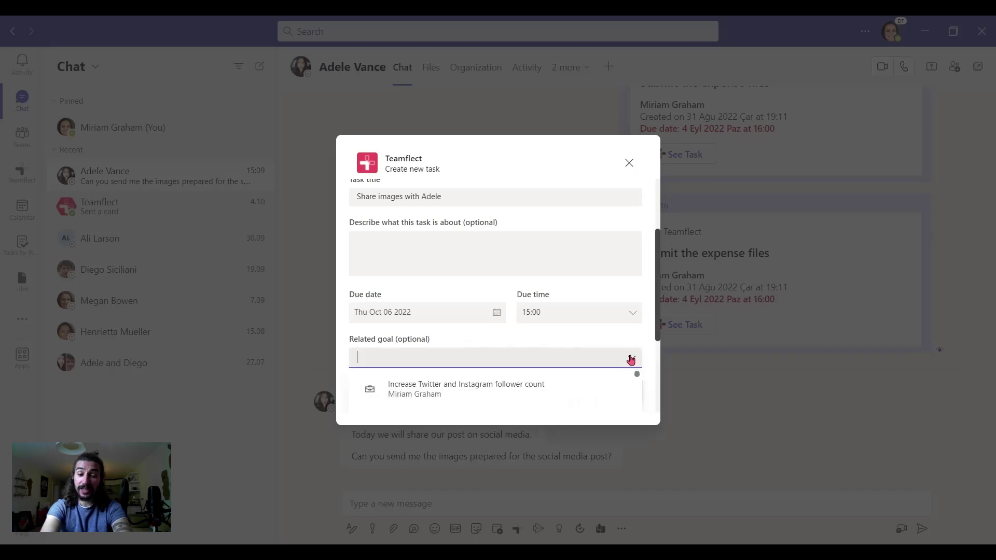
click(464, 396)
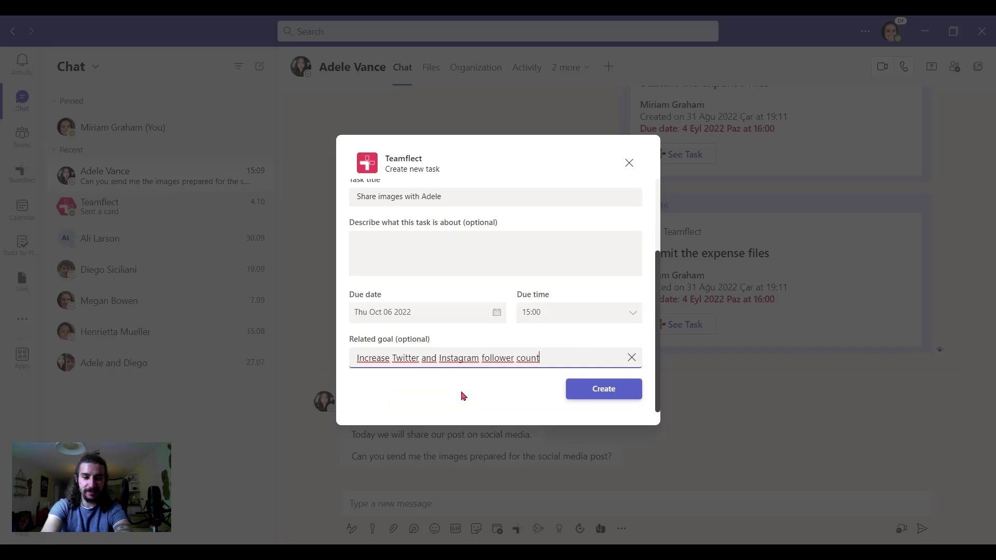
click(591, 389)
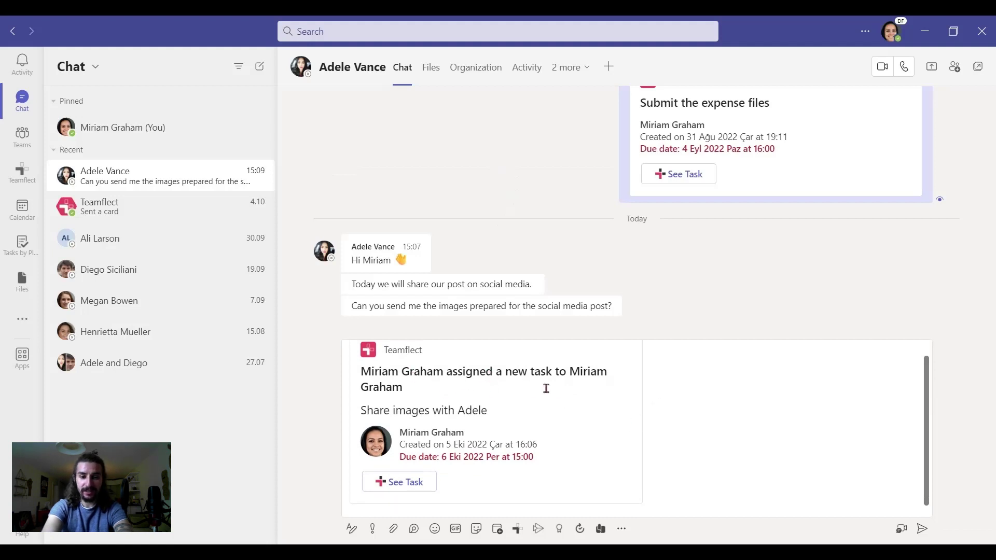
Step: Send the new Teamflect task card to the colleague in the chat
click(663, 421)
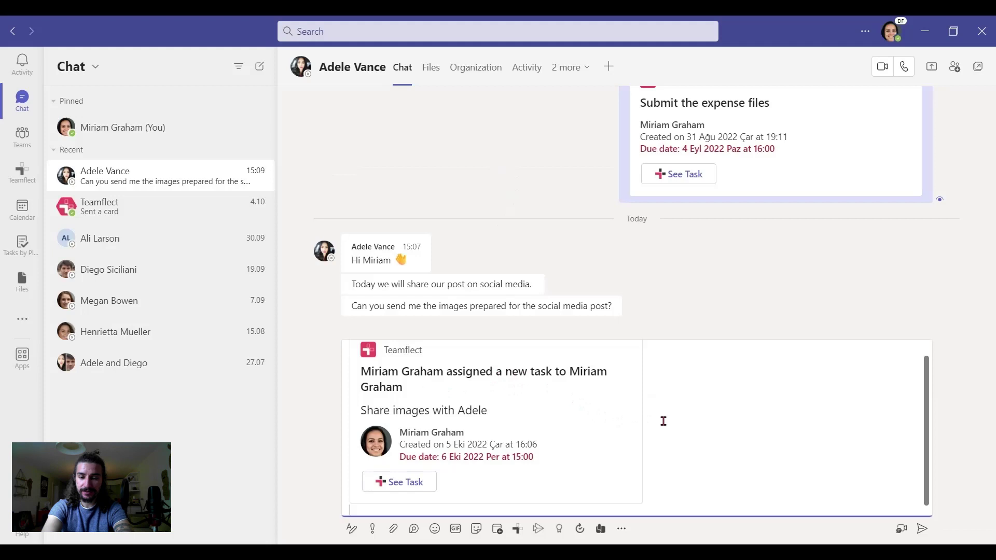
key(BackSpace)
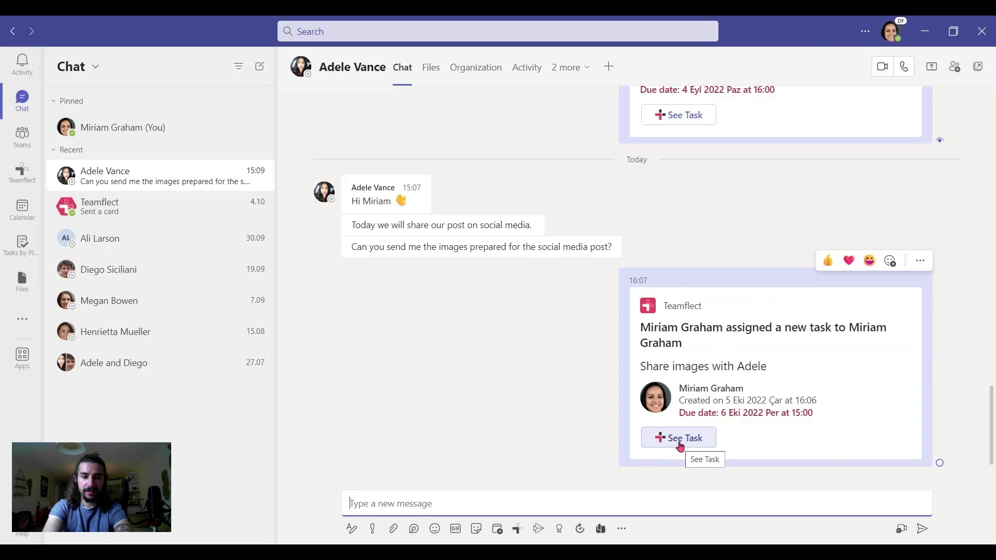
click(579, 431)
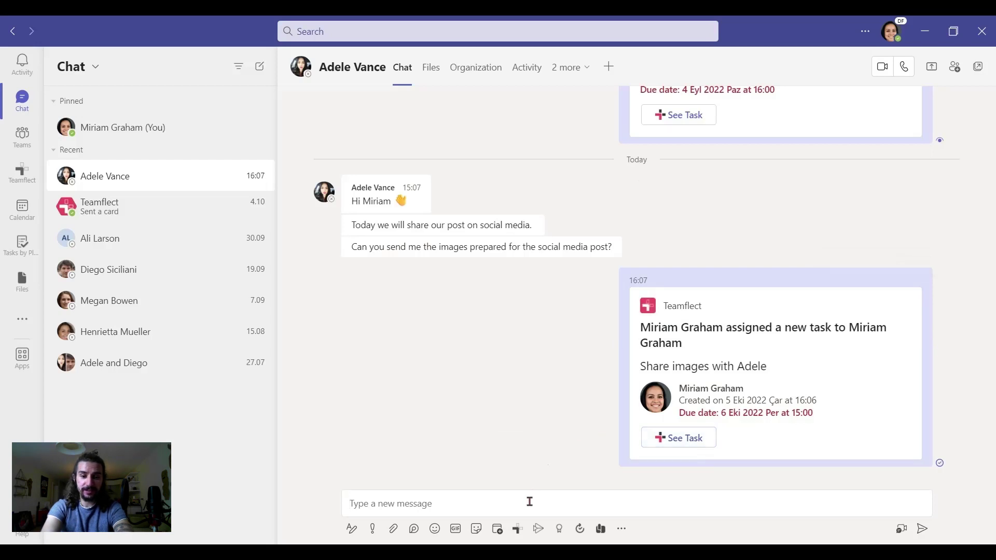
Step: Insert the Teamflect card of the goal "Increase Twitter and Instagram follower count" into a new message to the colleague
click(517, 537)
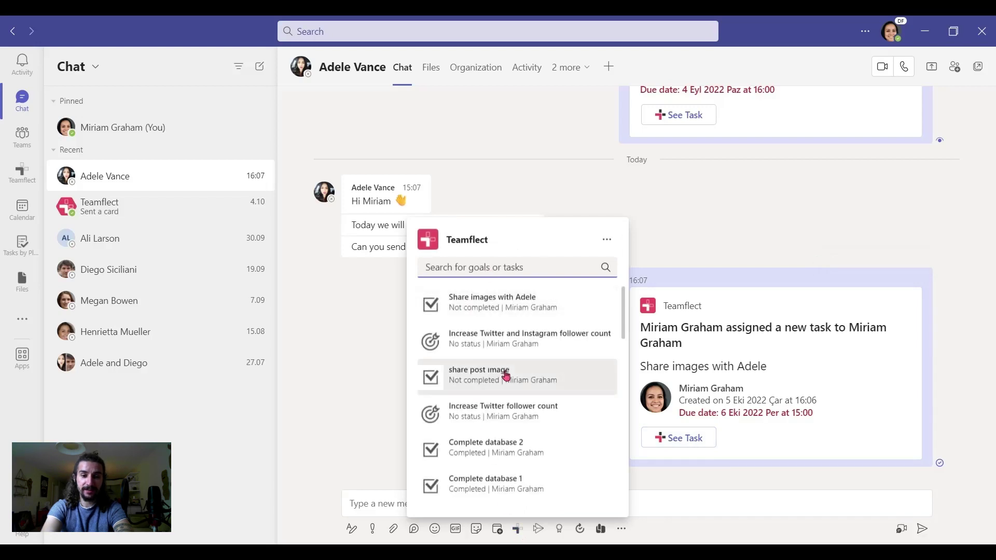
scroll(506, 375, down, 1)
scroll(507, 375, down, 1)
scroll(502, 378, up, 2)
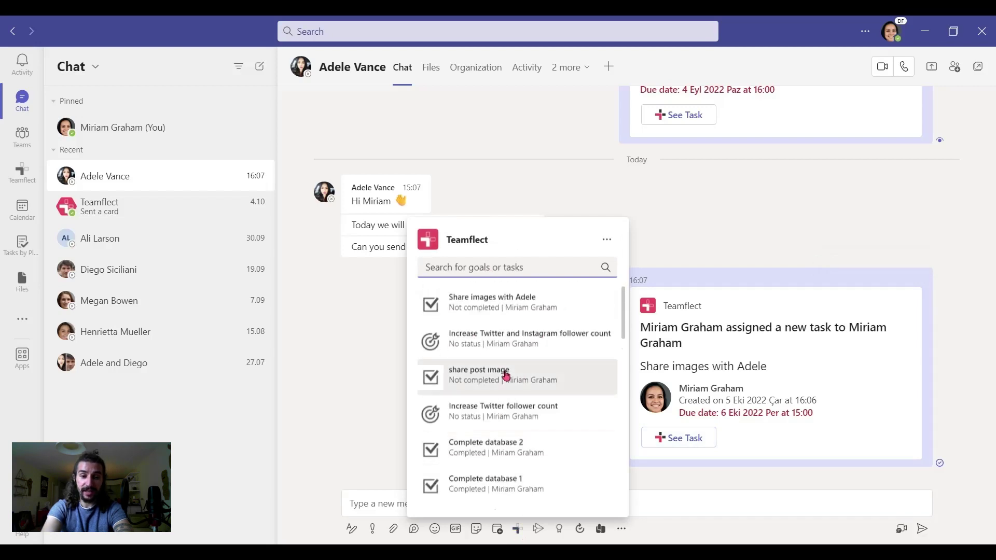
click(483, 343)
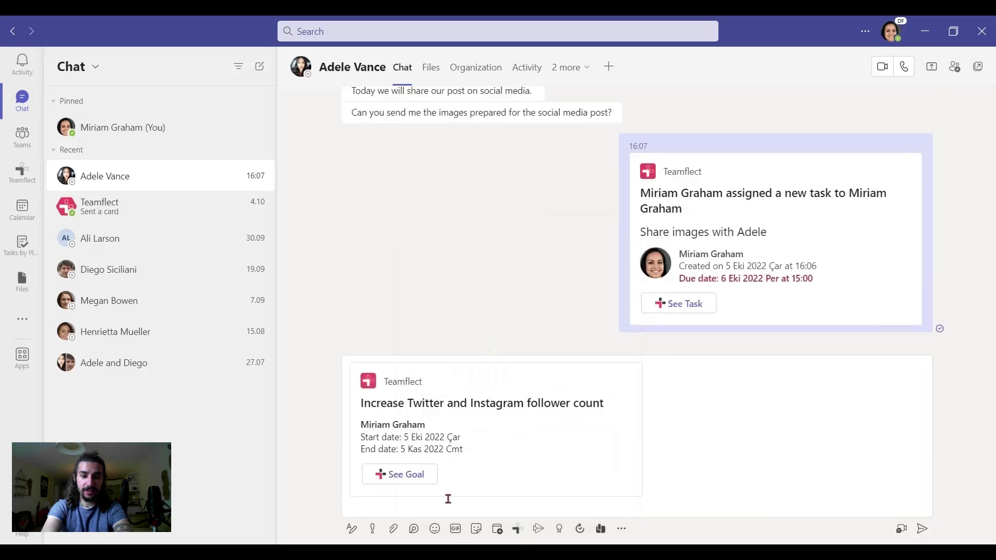
Step: Write "What happened about this task? Are there any progress ?" below the goal card in the message draft
click(447, 508)
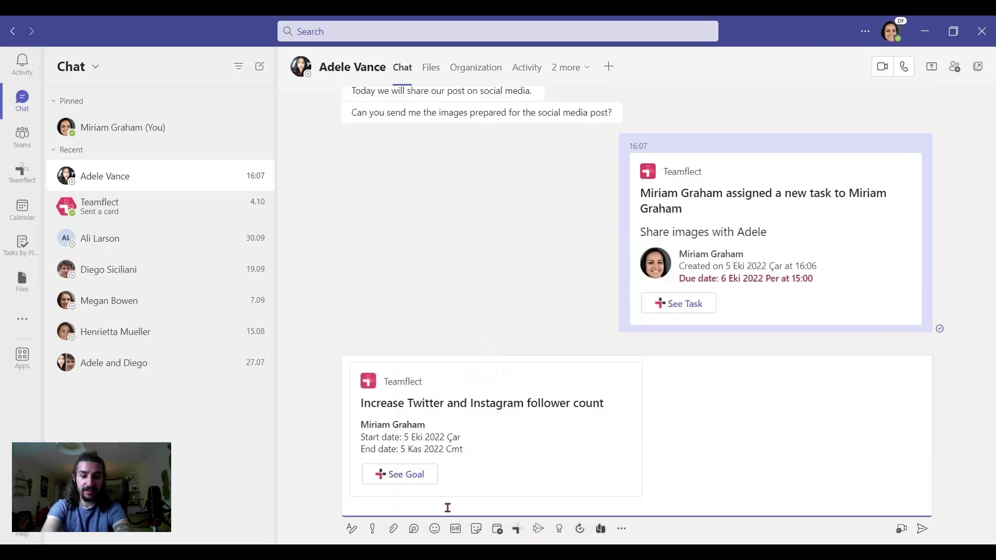
text(What happened about this task? Are there any progress ?)
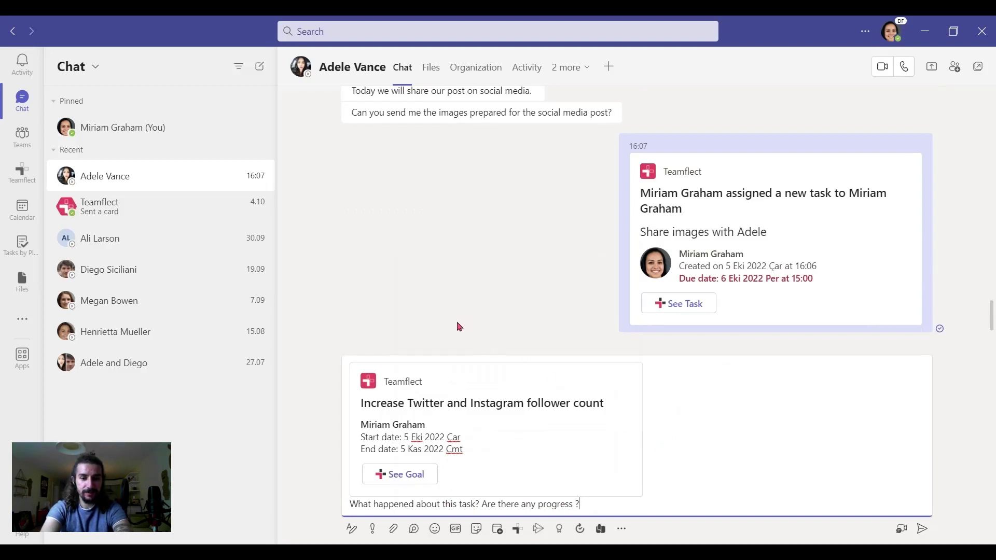
scroll(459, 327, up, 1)
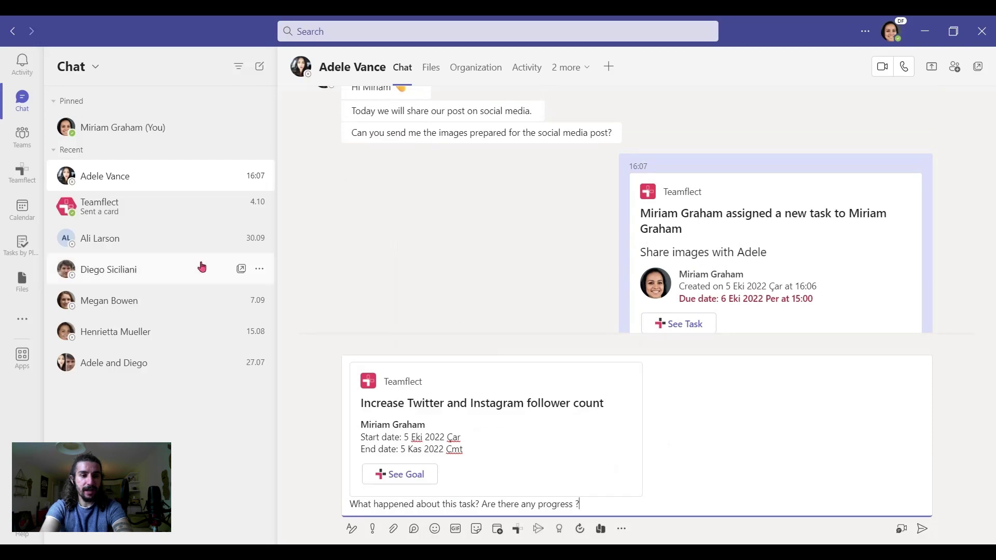
Step: In Teamflect's tasks assigned to you, review the details and related goal of the new image-sharing task, and close it
click(17, 181)
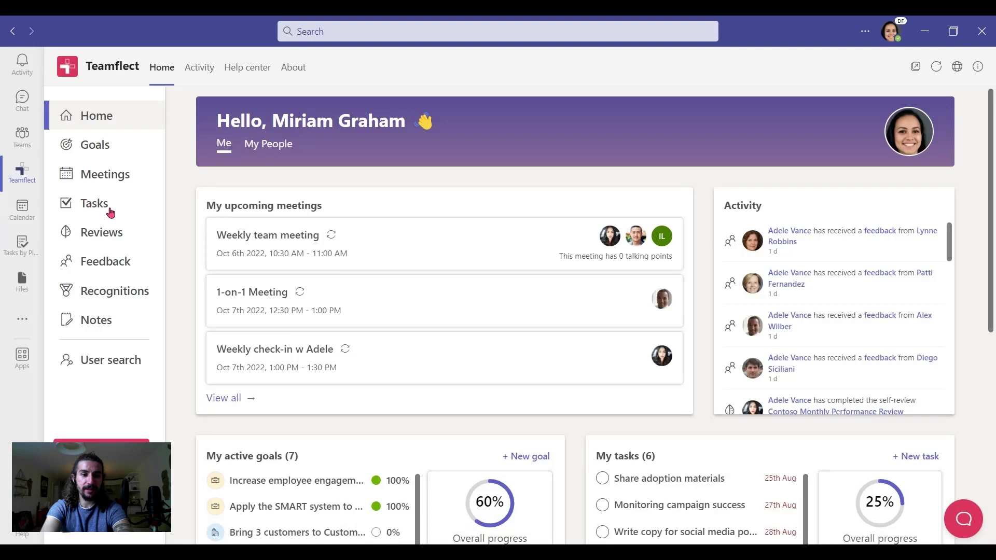
click(103, 207)
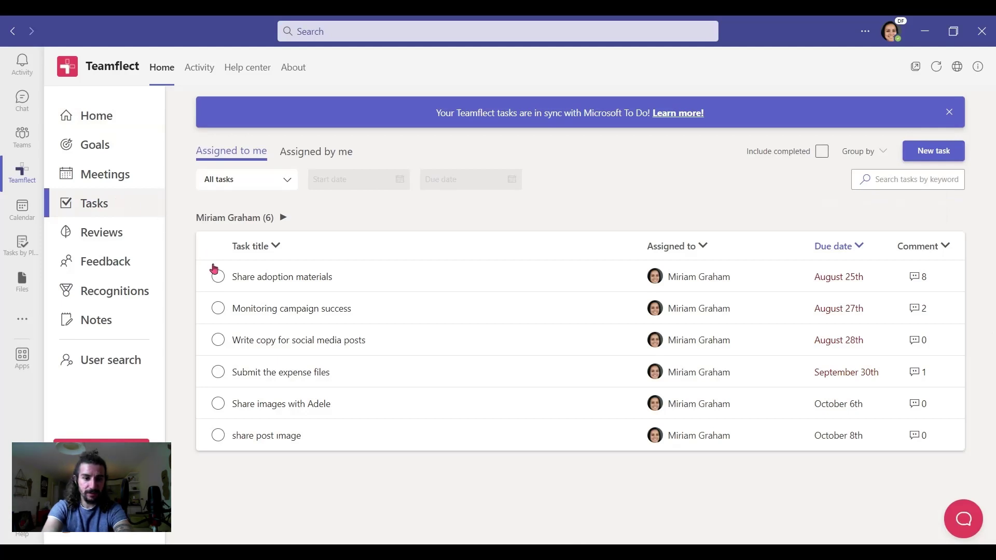
click(289, 409)
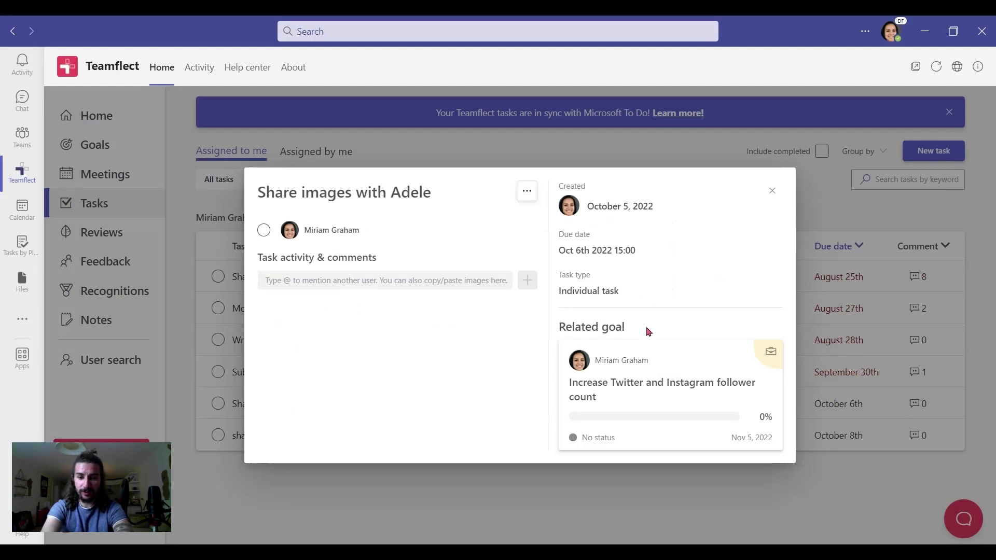
click(770, 196)
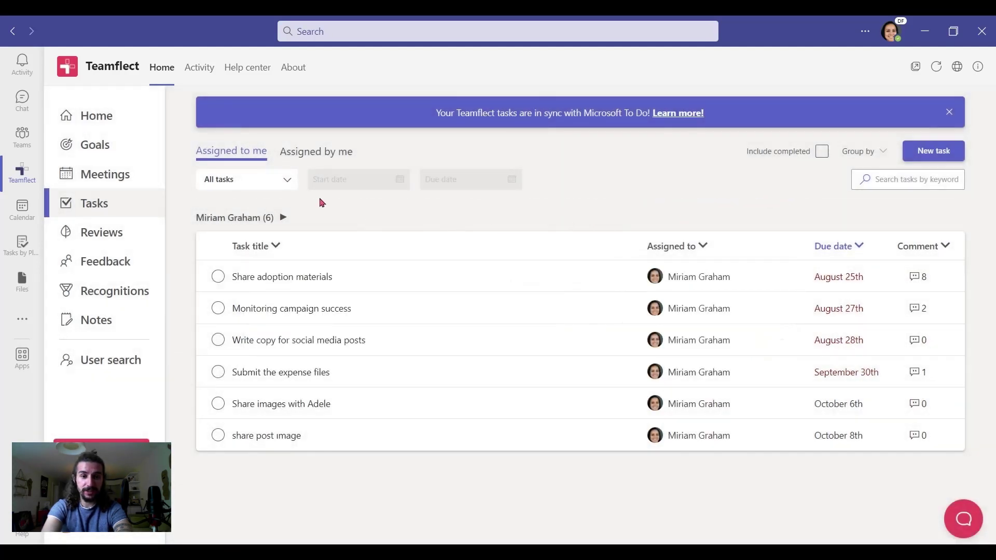
Step: Show the Teamflect tasks assigned by you, with Person as the grouping option
click(313, 156)
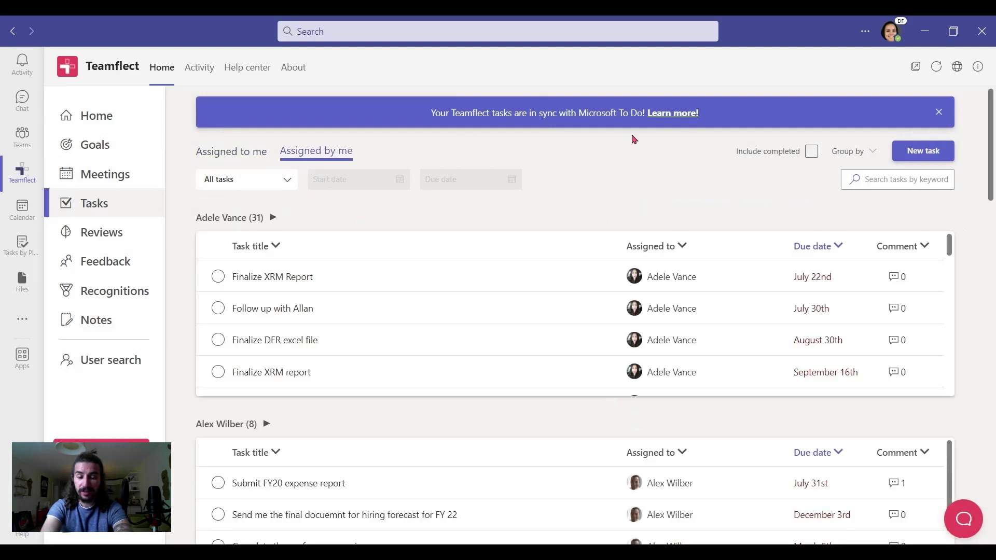
click(859, 153)
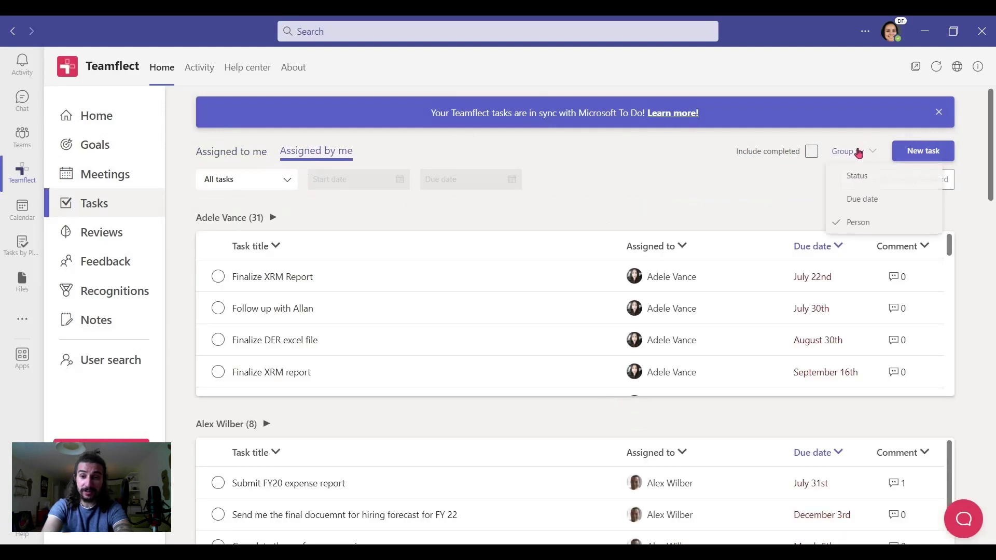
click(857, 223)
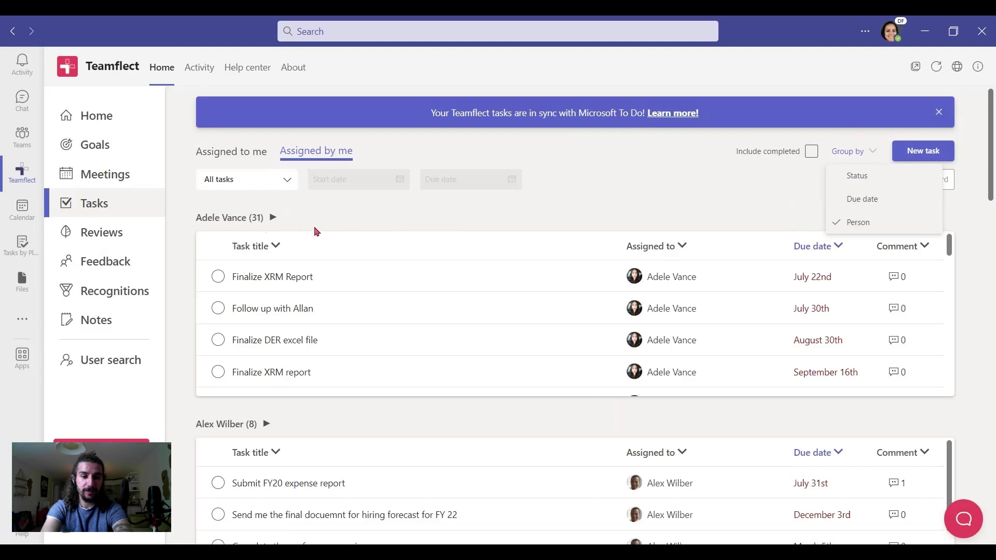
Step: Open the "Finalize XRM Report" task and examine its related 1-on-1 meeting, including the talking points and tasks
click(289, 280)
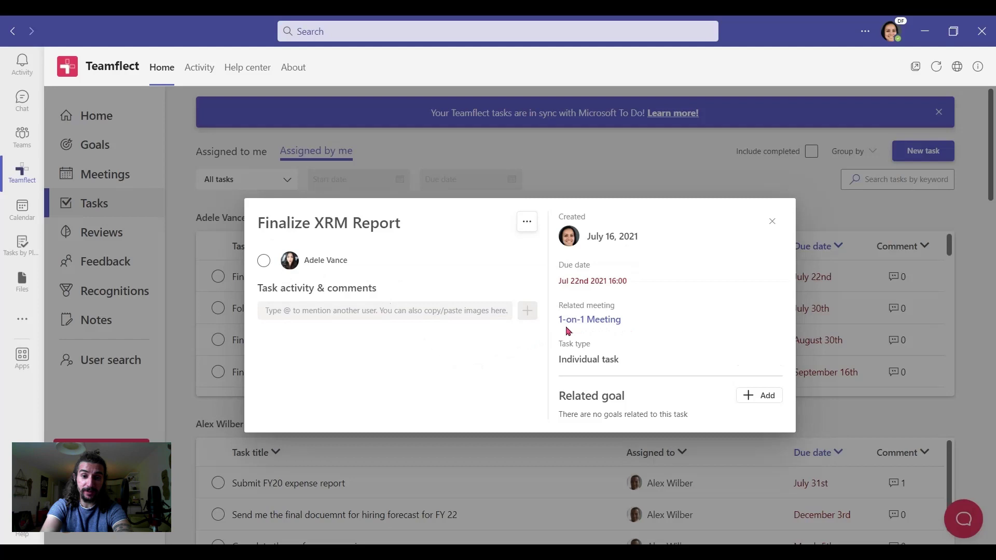
click(605, 320)
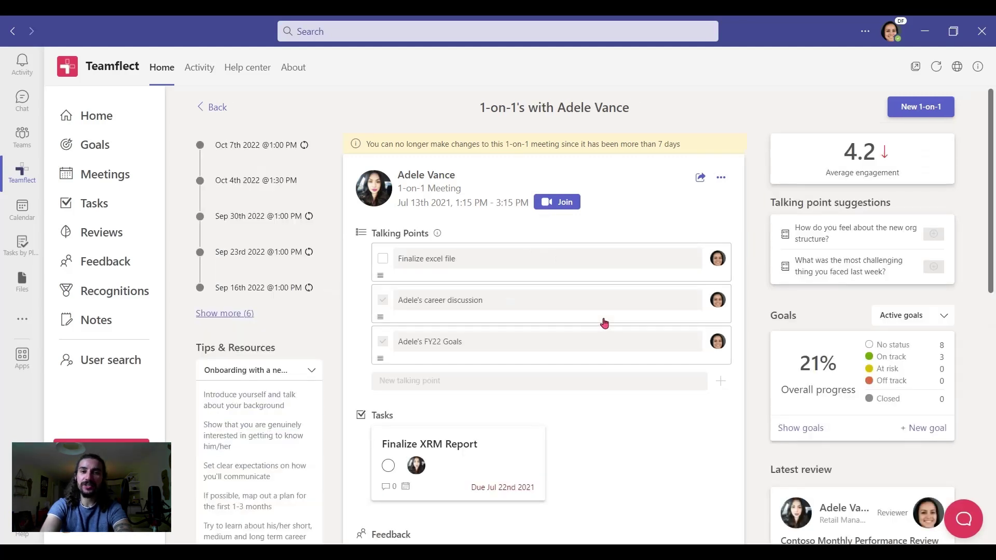
scroll(604, 323, down, 1)
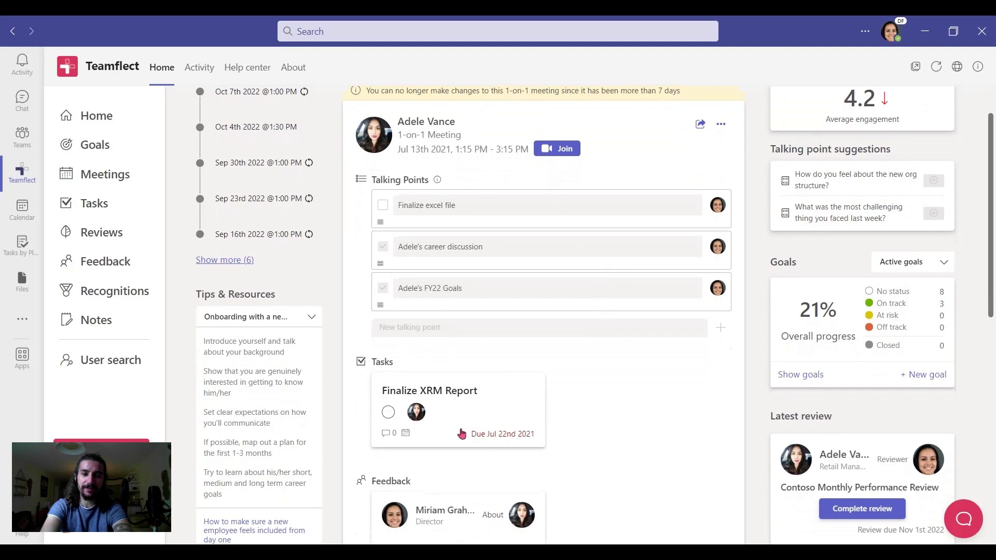
scroll(560, 408, down, 1)
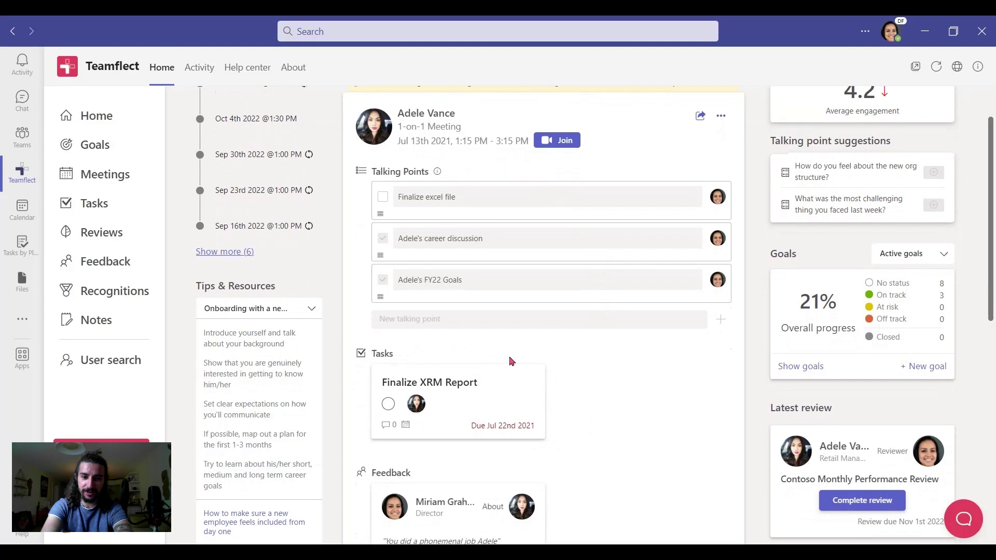
scroll(512, 361, up, 2)
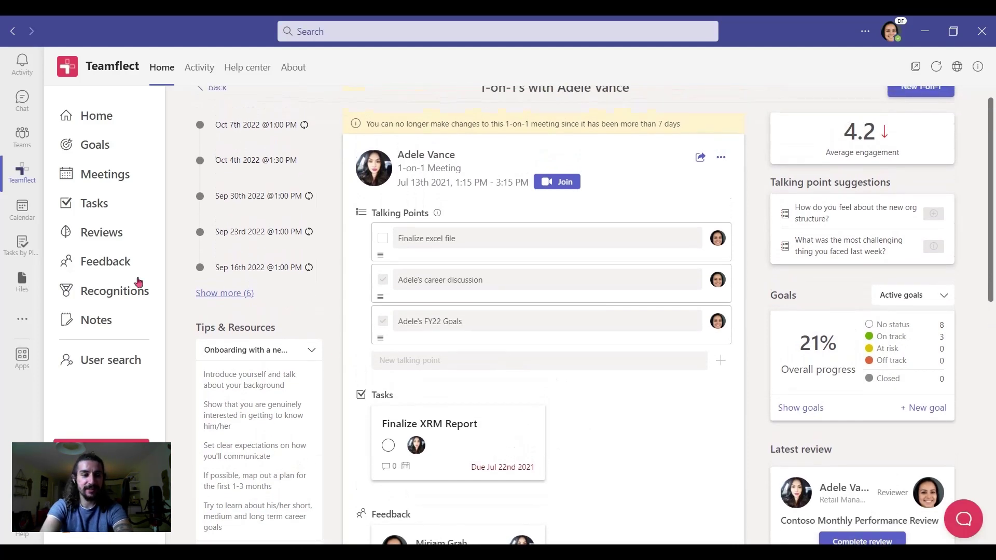
Step: Switch to Tasks by Planner and To Do and show the "Your Teamflect tasks" list
click(24, 254)
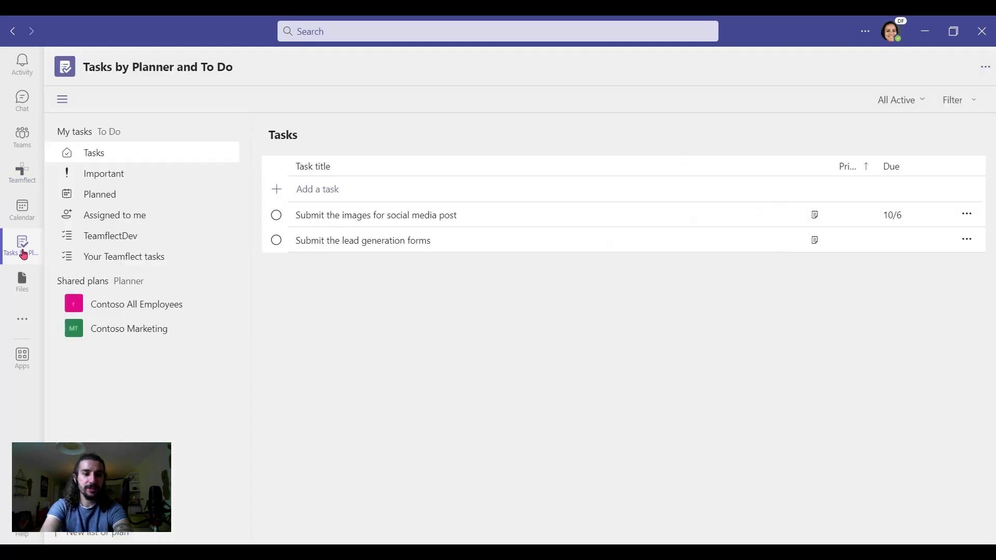
click(138, 262)
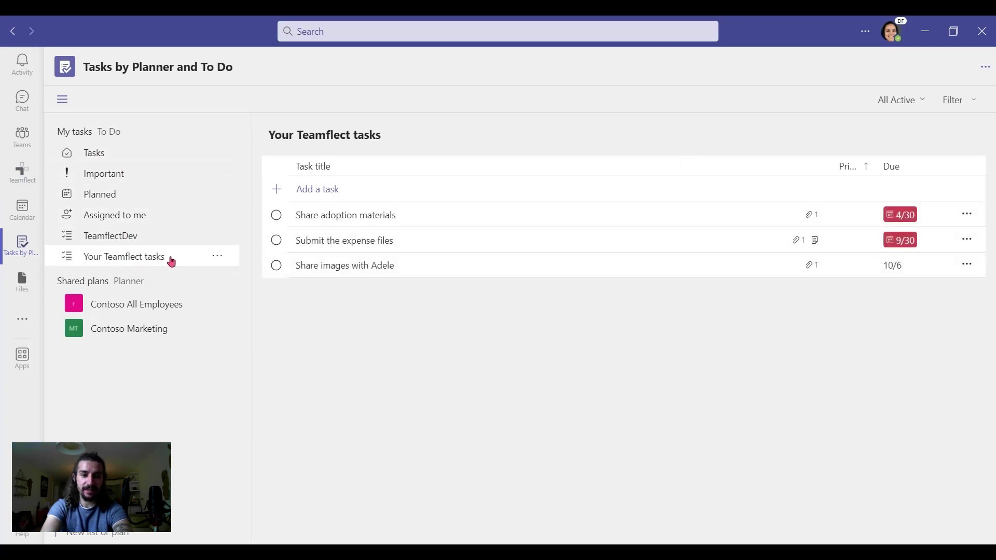